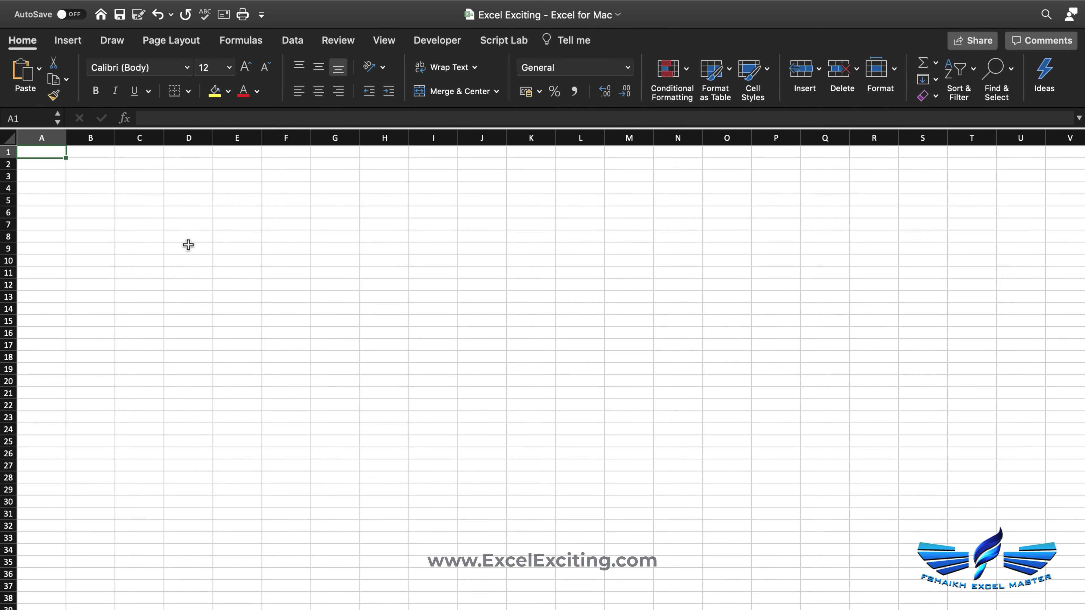
Load Class Schedule.png through Data from Picture > Picture From File to preview its table
{"action": "left_click", "coordinate": [84, 39]}
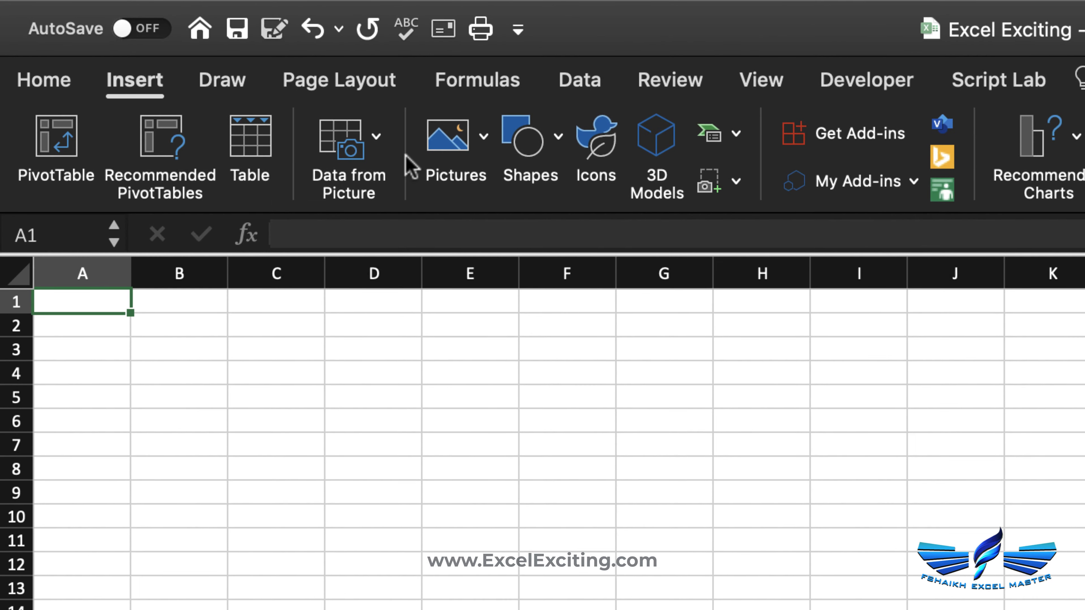
{"action": "left_click", "coordinate": [382, 135]}
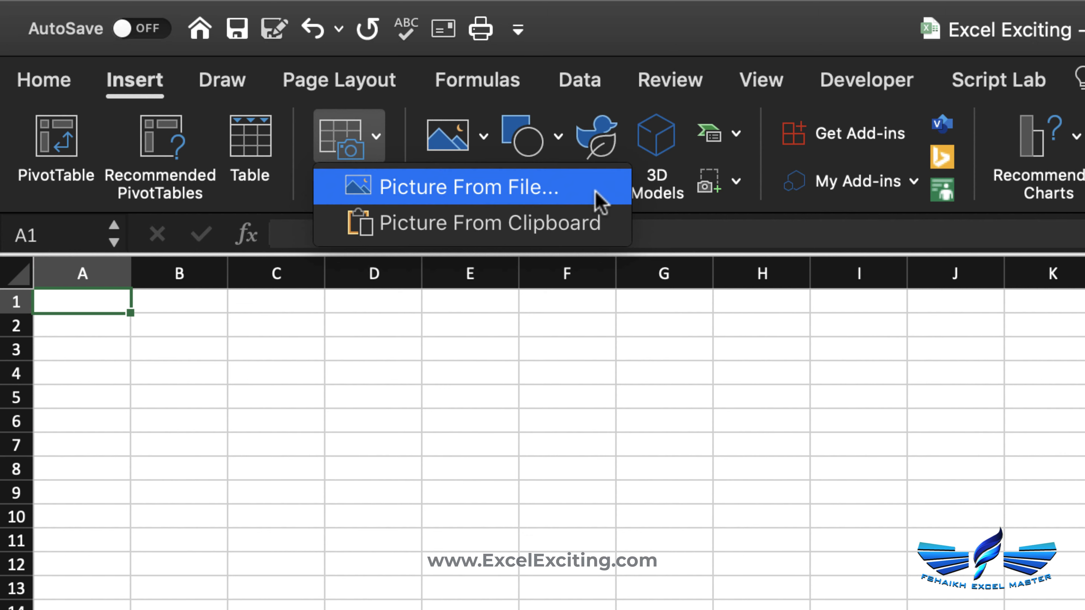
{"action": "left_click", "coordinate": [572, 196]}
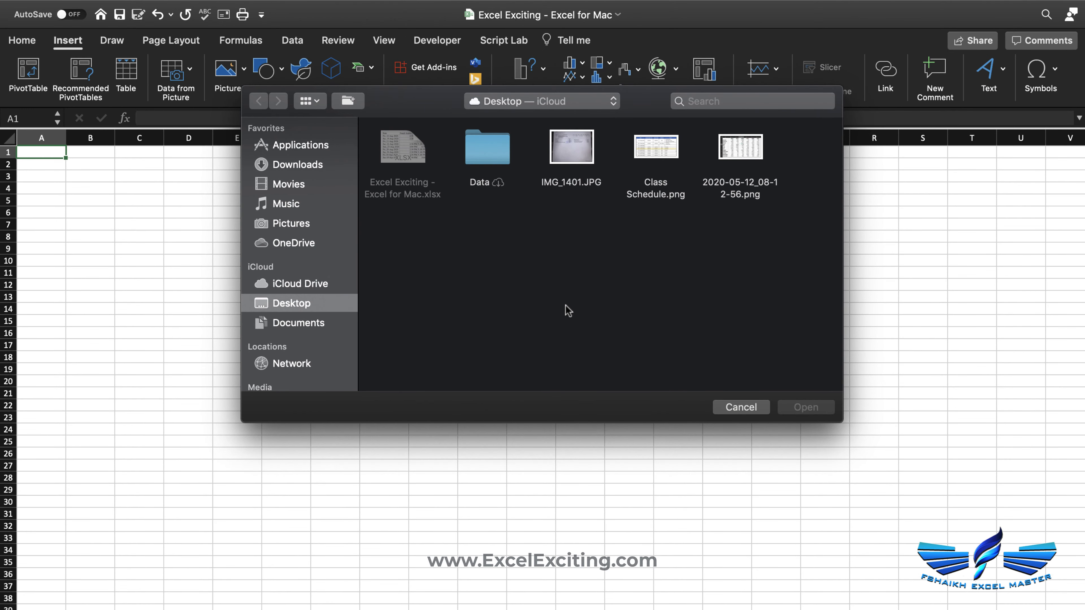
{"action": "left_click", "coordinate": [648, 158]}
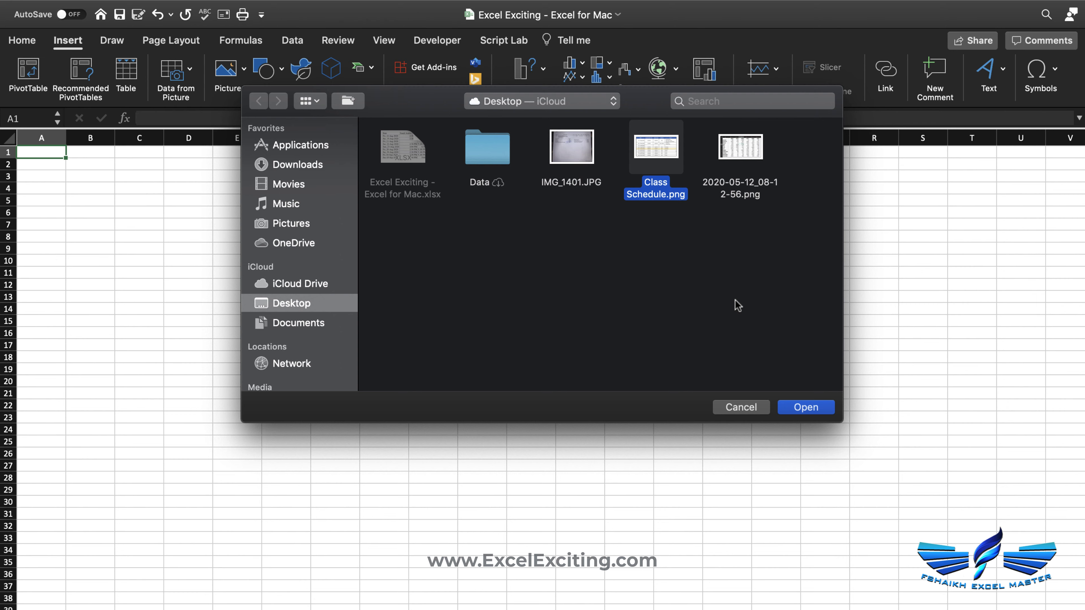
{"action": "left_click", "coordinate": [806, 408]}
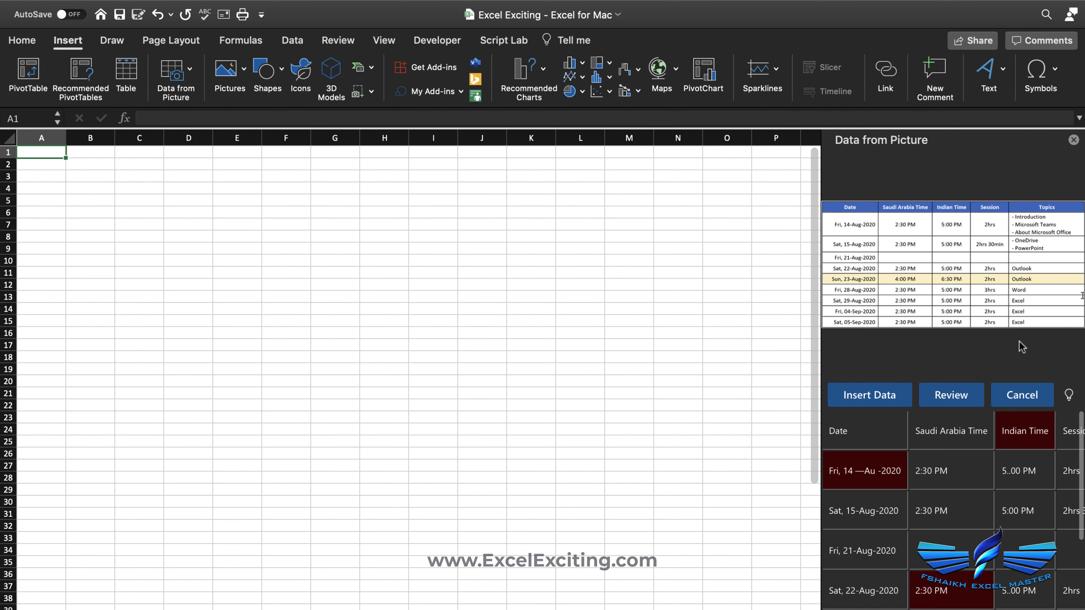
Accept the Indian Time header and correct the first date to Fri, 14-Aug-2020
{"action": "mouse_move", "coordinate": [1023, 444]}
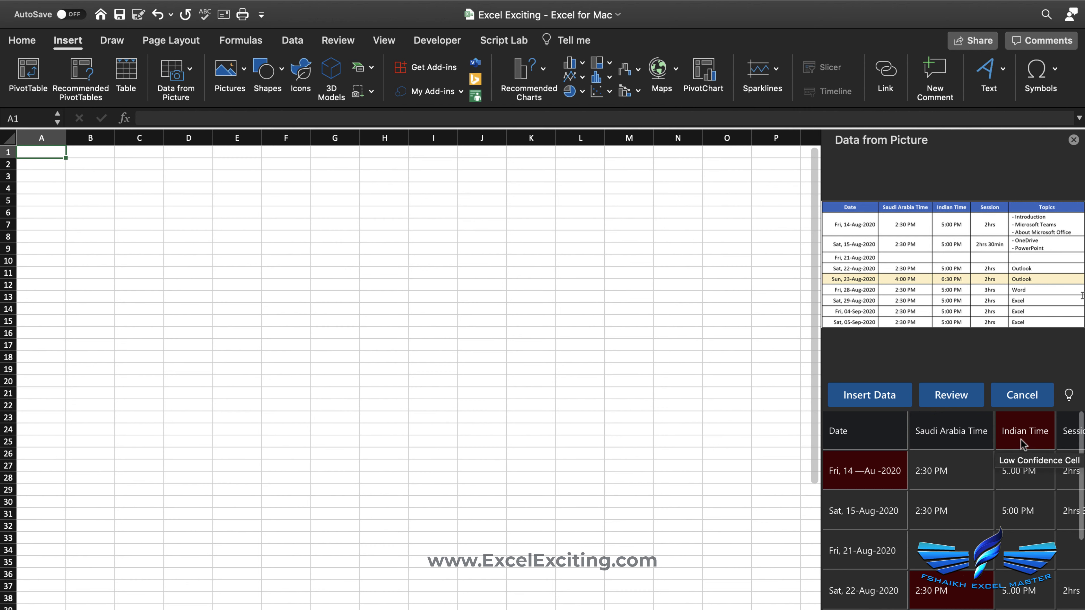
{"action": "left_click", "coordinate": [1024, 441]}
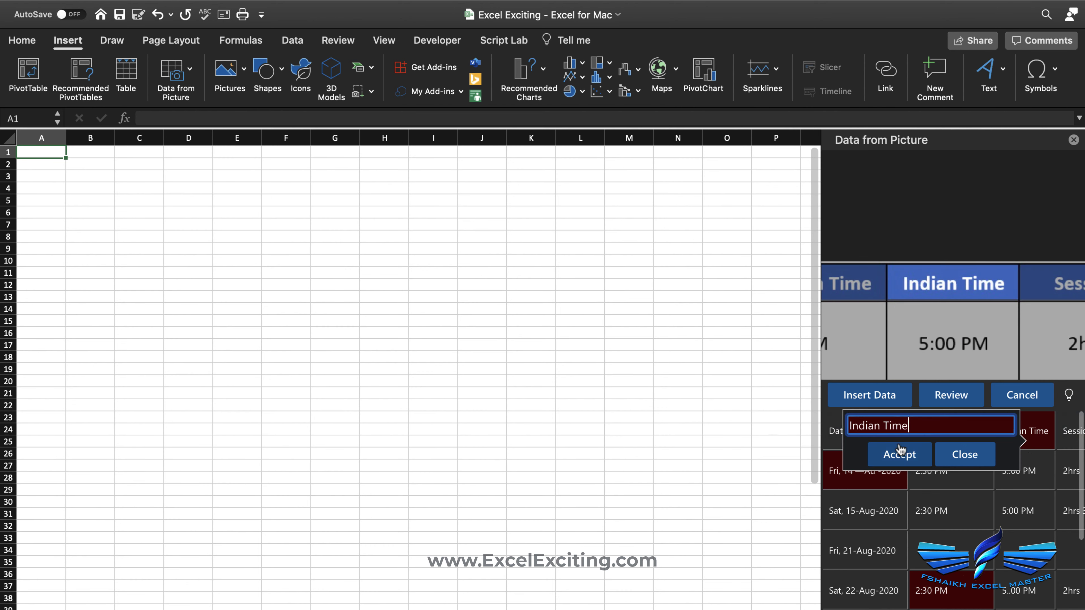
{"action": "left_click", "coordinate": [901, 461]}
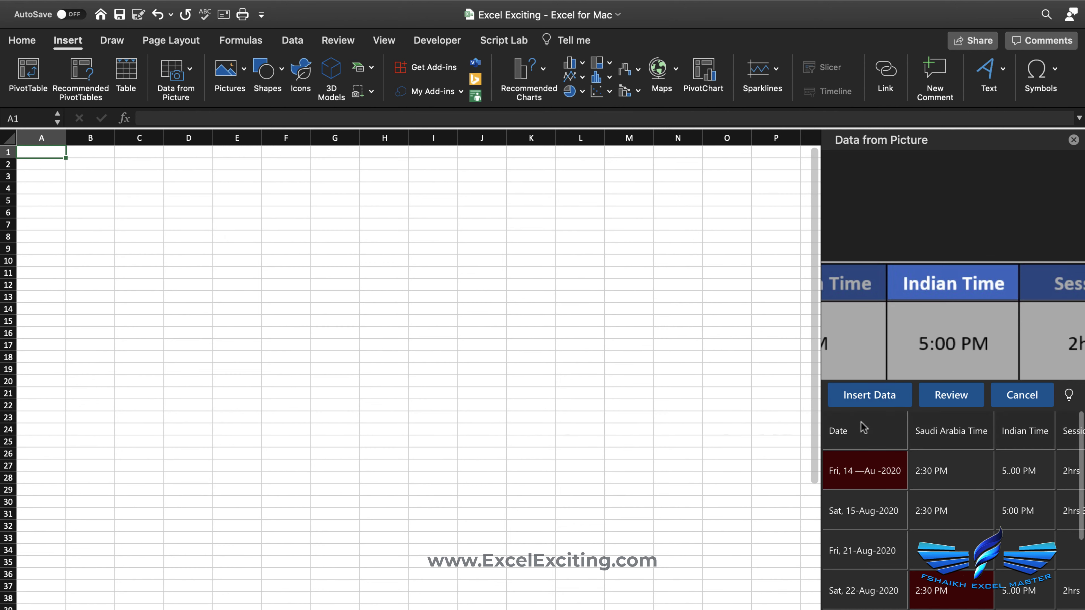
{"action": "left_click", "coordinate": [867, 471]}
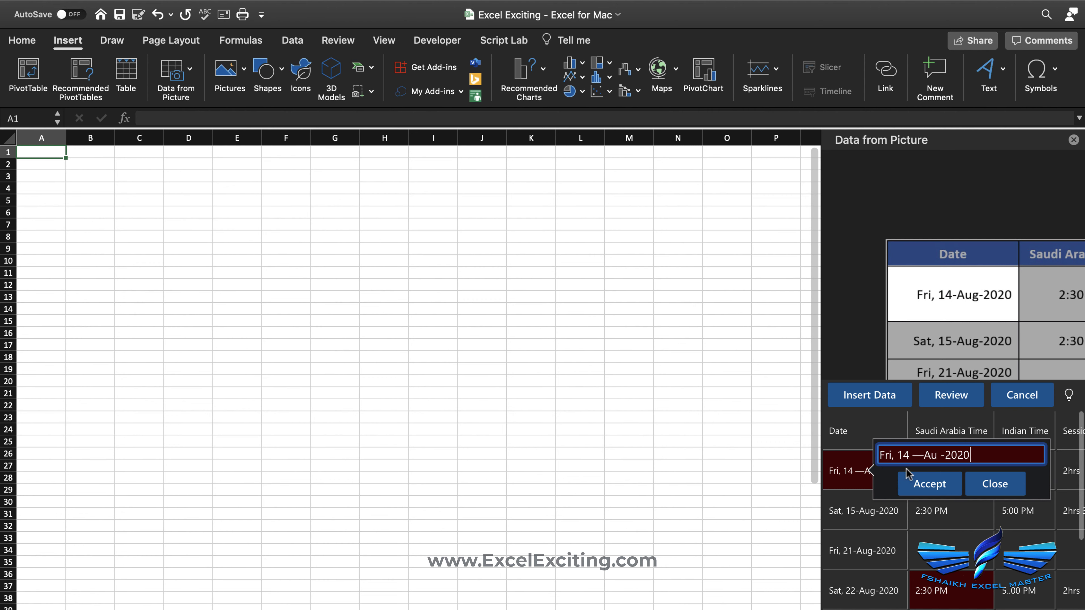
{"action": "key", "text": "BackSpace"}
{"action": "key", "text": "BackSpace"}
{"action": "type", "text": "-Aug"}
{"action": "key", "text": "BackSpace"}
{"action": "left_click", "coordinate": [932, 483]}
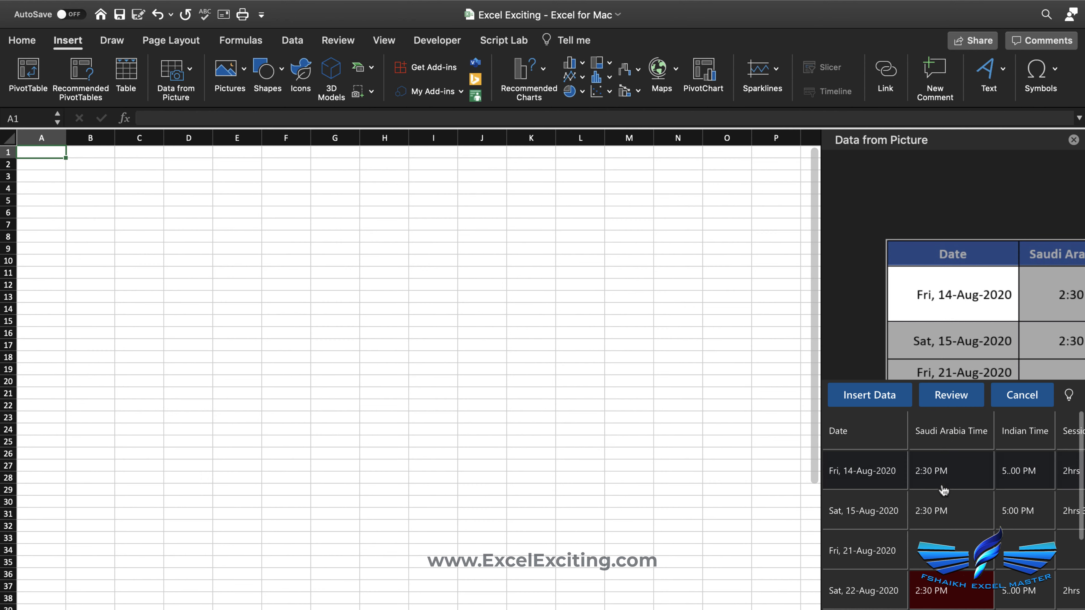
Review the remaining flagged items: add a space between Teams and About, and accept 2:30 PM
{"action": "left_click", "coordinate": [894, 403]}
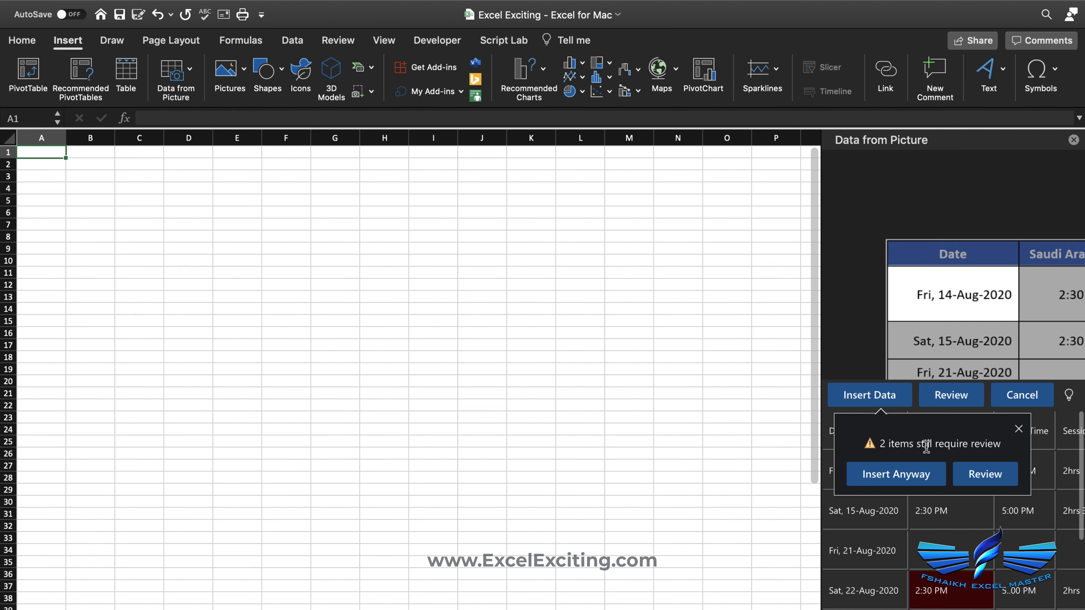
{"action": "left_click", "coordinate": [976, 483]}
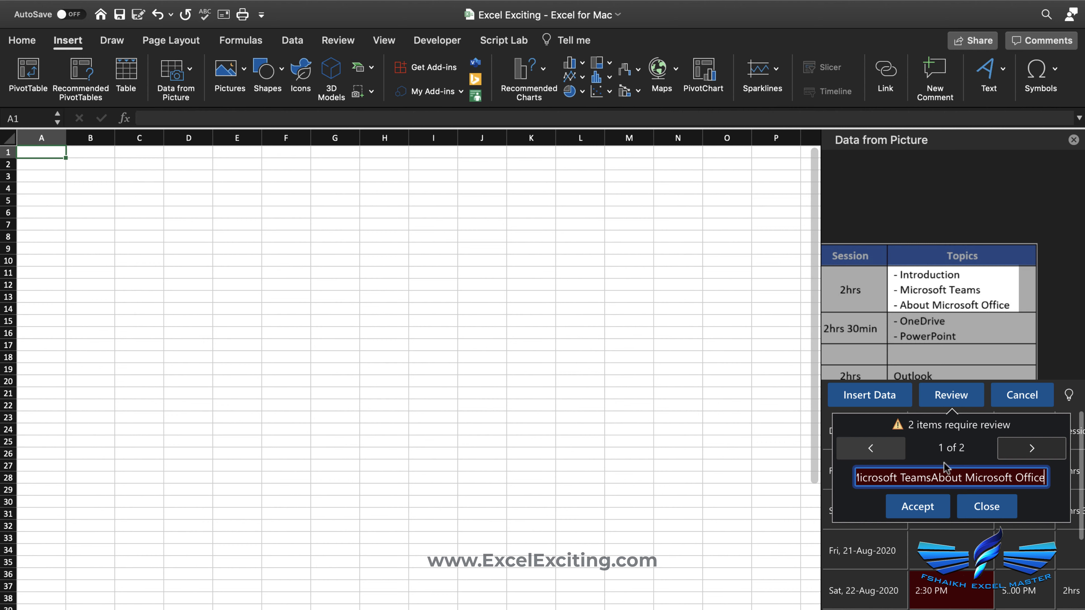
{"action": "left_click", "coordinate": [933, 477]}
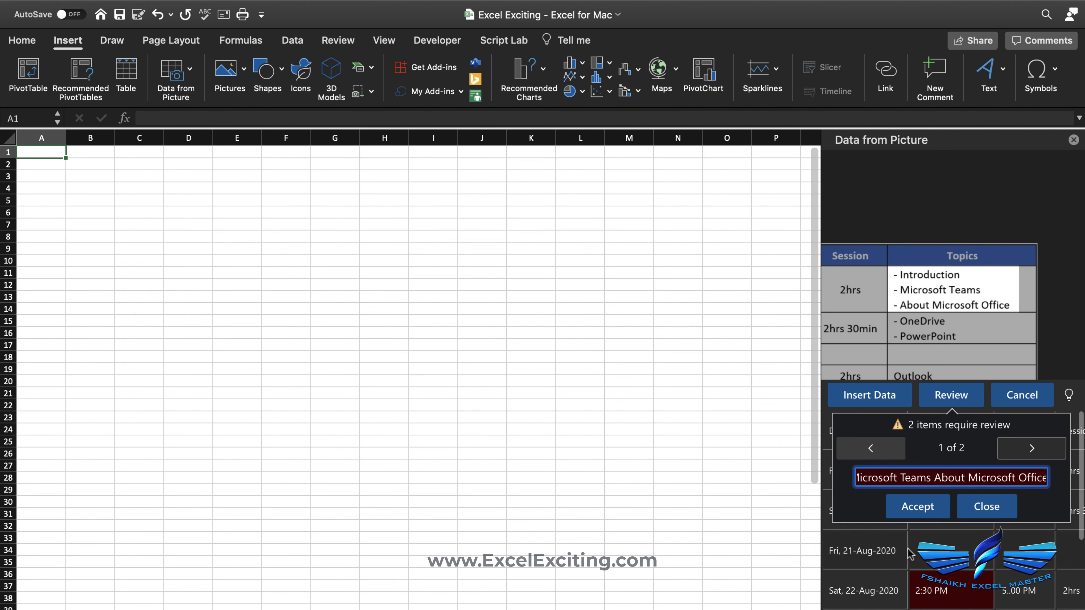
{"action": "left_click", "coordinate": [934, 509]}
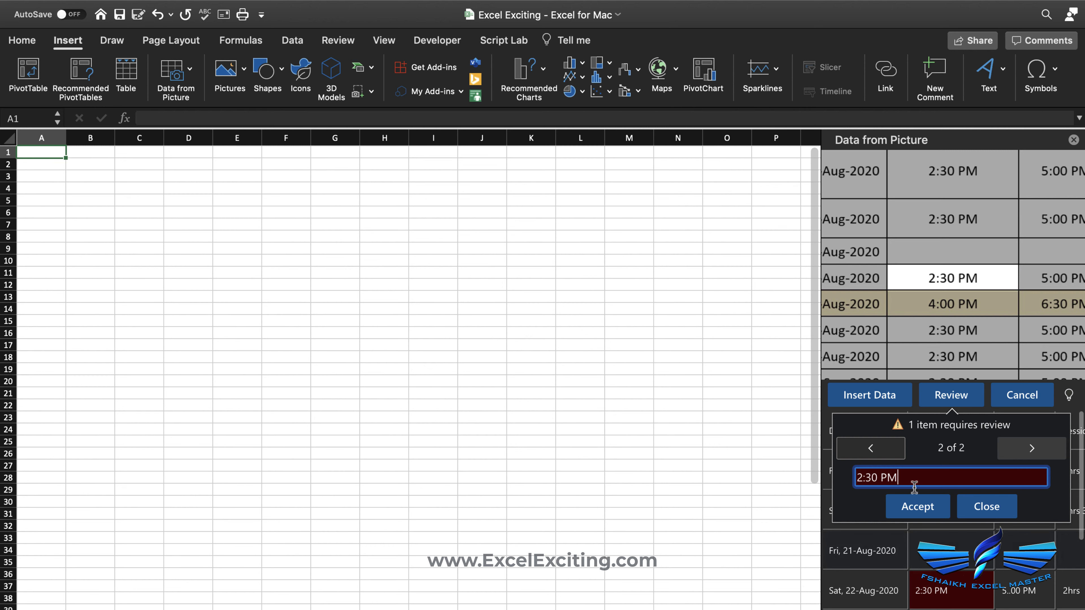
{"action": "left_click", "coordinate": [914, 512]}
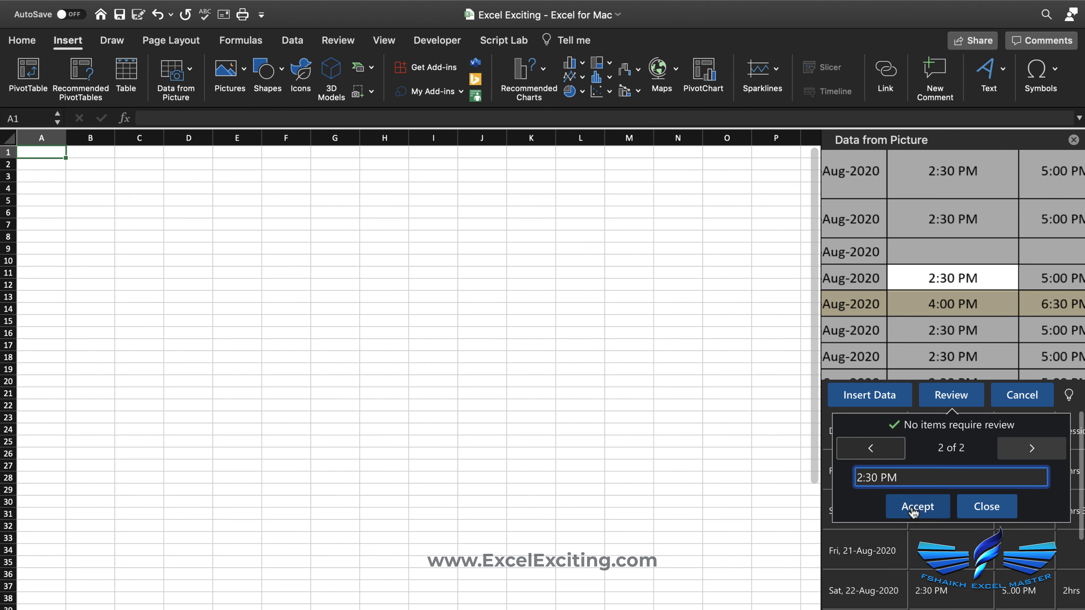
Insert the reviewed schedule from A1, add a space after 'Introduction' in E2, and check C2's time
{"action": "left_click", "coordinate": [878, 395]}
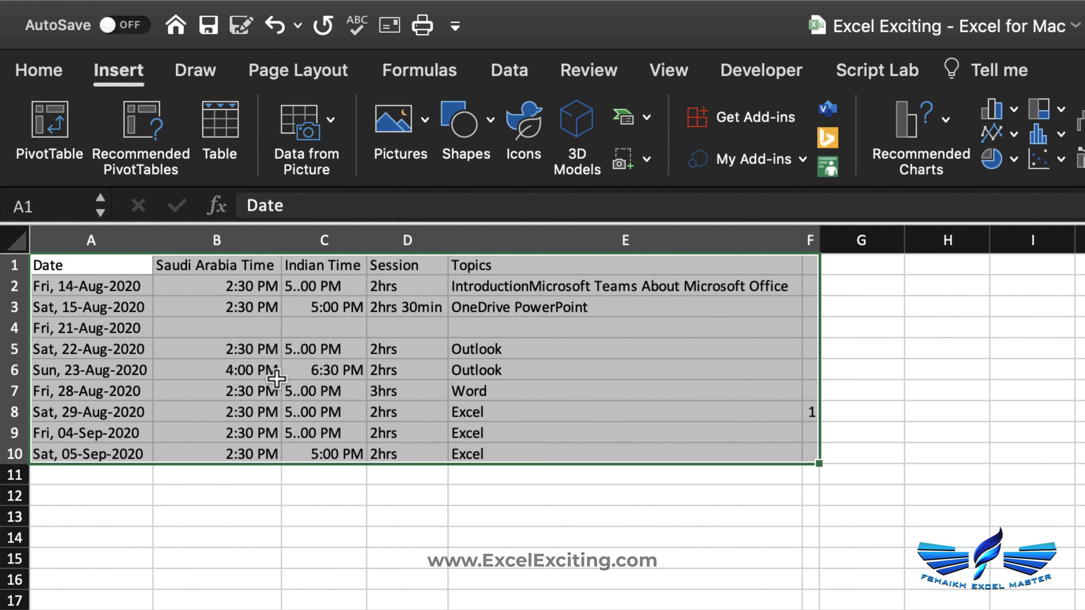
{"action": "double_click", "coordinate": [530, 287]}
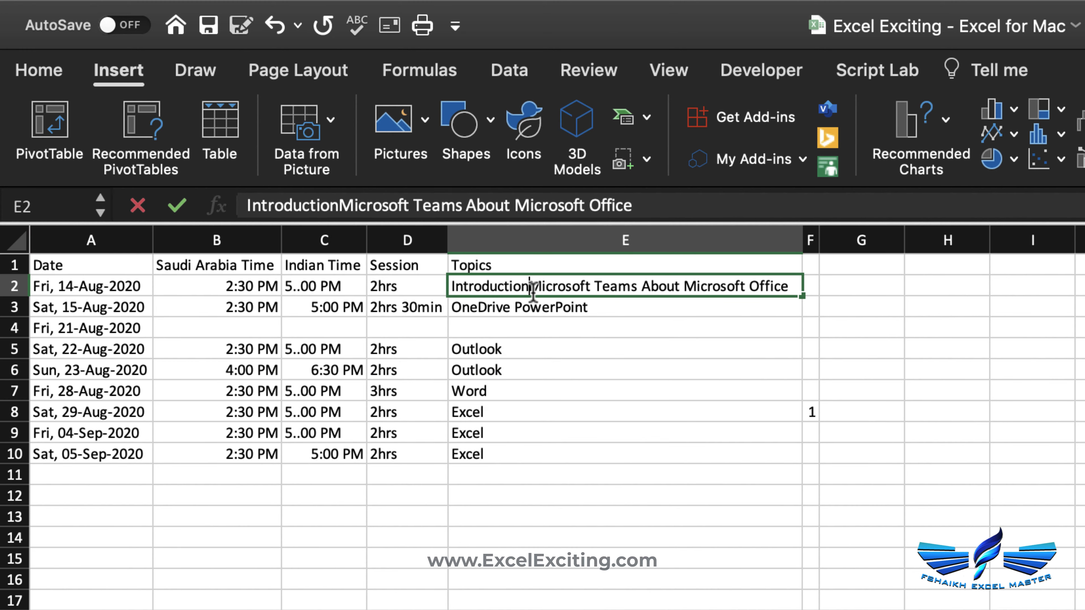
{"action": "key", "text": "Return"}
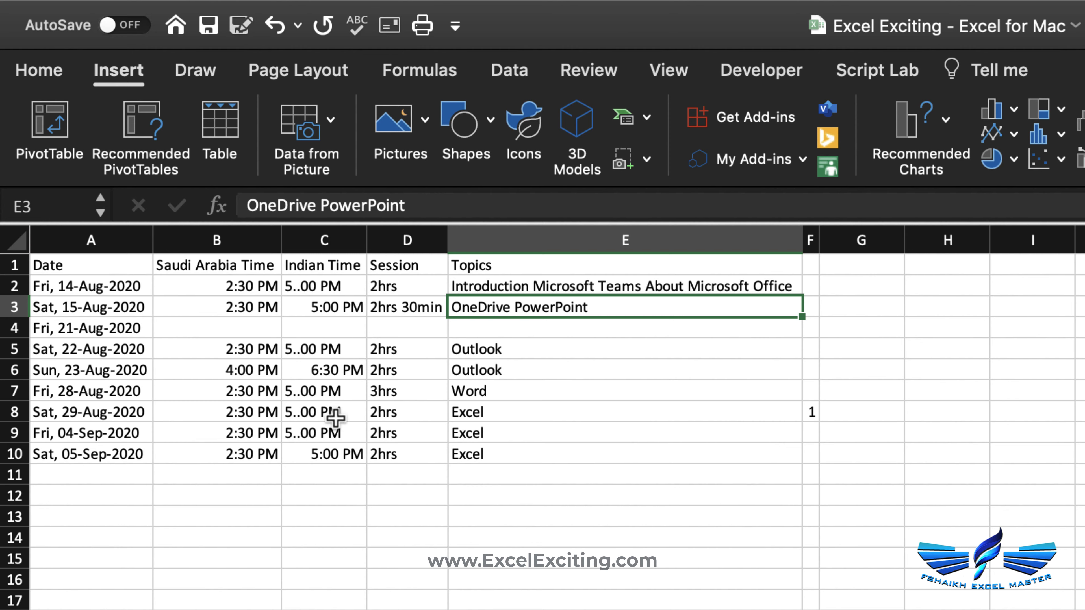
{"action": "left_click", "coordinate": [310, 281]}
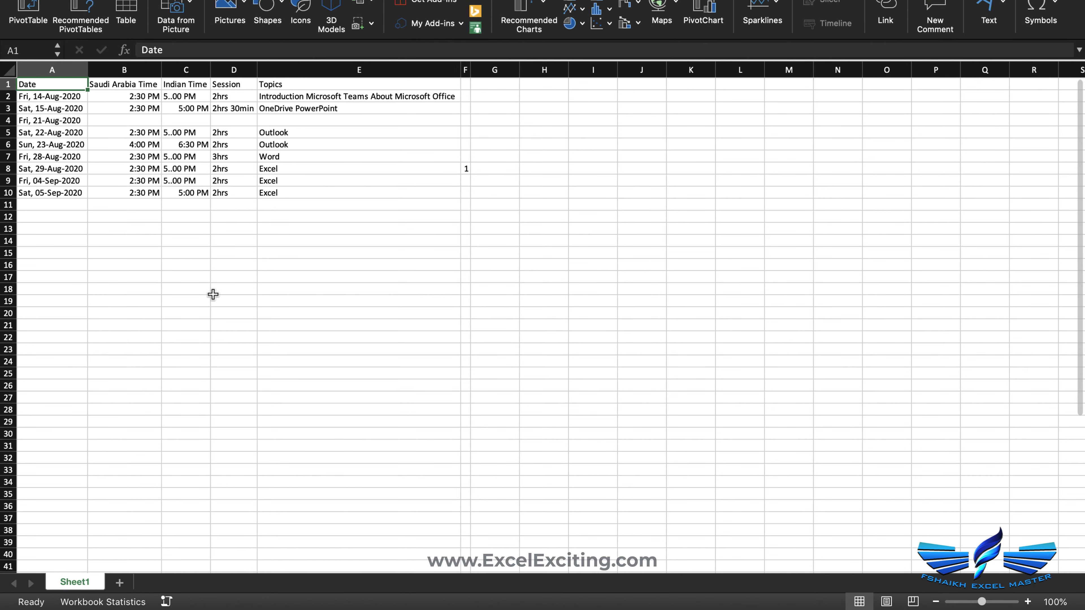
Show cell B13's context menu and browse the iPhone Take Photo, Scan Documents and Import Image options
{"action": "left_click", "coordinate": [151, 228]}
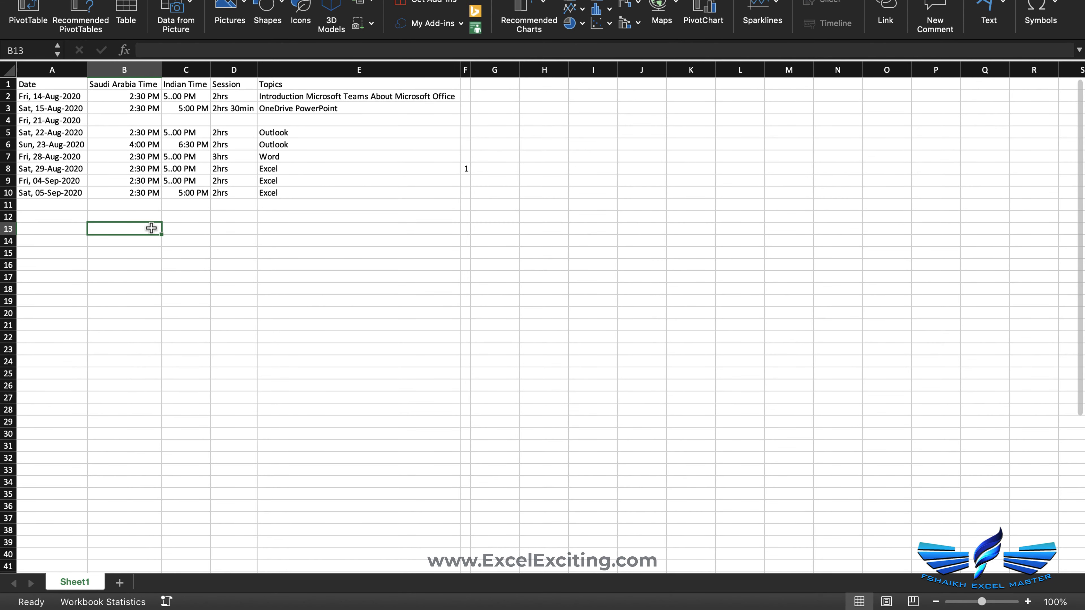
{"action": "right_click", "coordinate": [152, 230]}
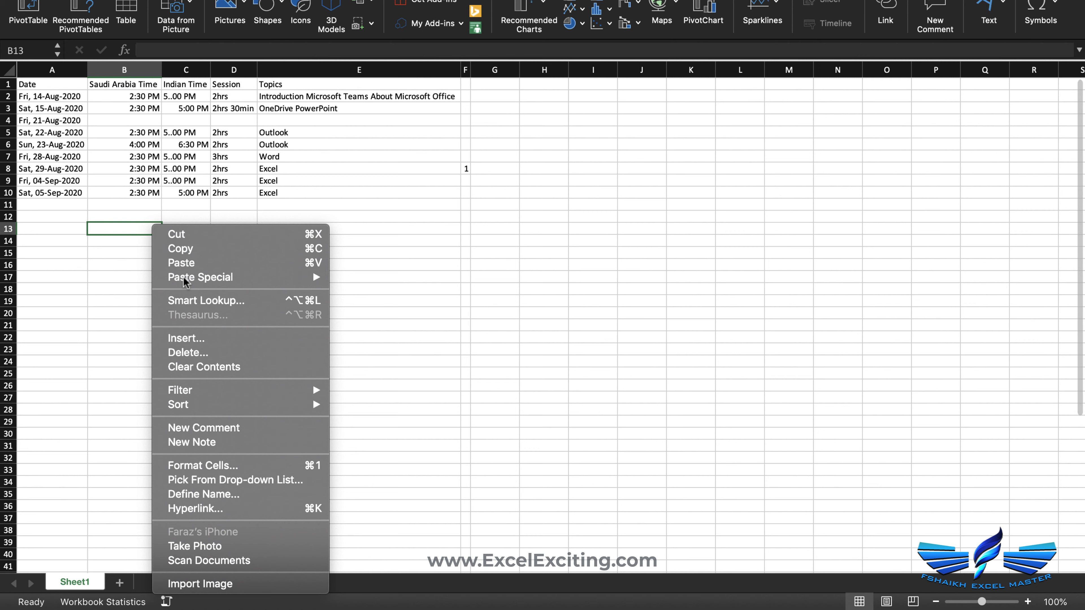
{"action": "key", "text": "Down"}
{"action": "key", "text": "Down"}
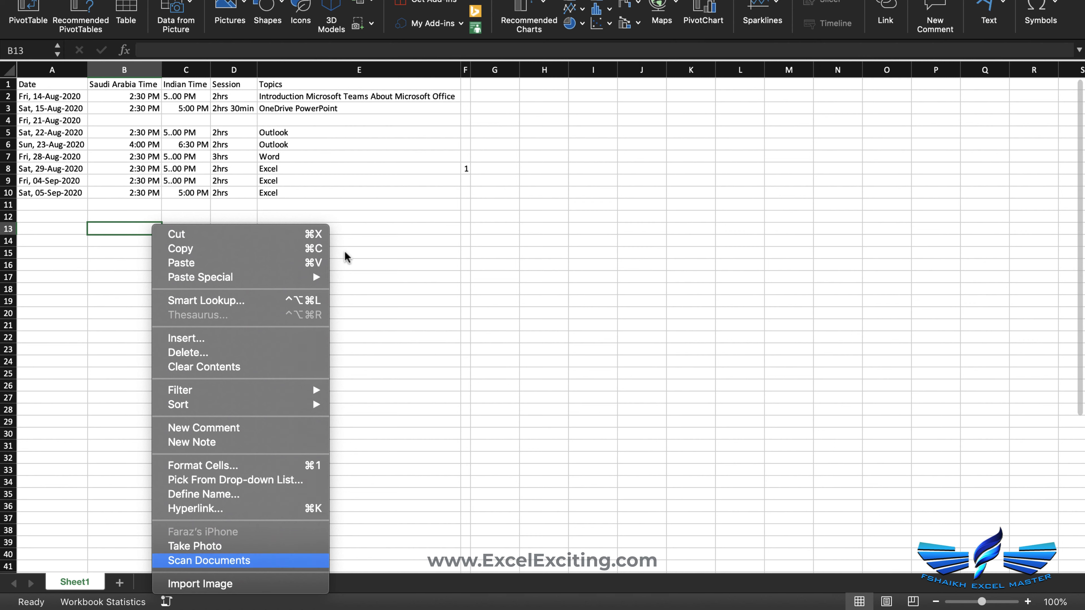
{"action": "key", "text": "Up"}
{"action": "key", "text": "Up"}
{"action": "key", "text": "Down"}
Copy a screenshot of Edge's subscribe-by-email paragraph to the clipboard and return to Excel
{"action": "key", "text": "Escape"}
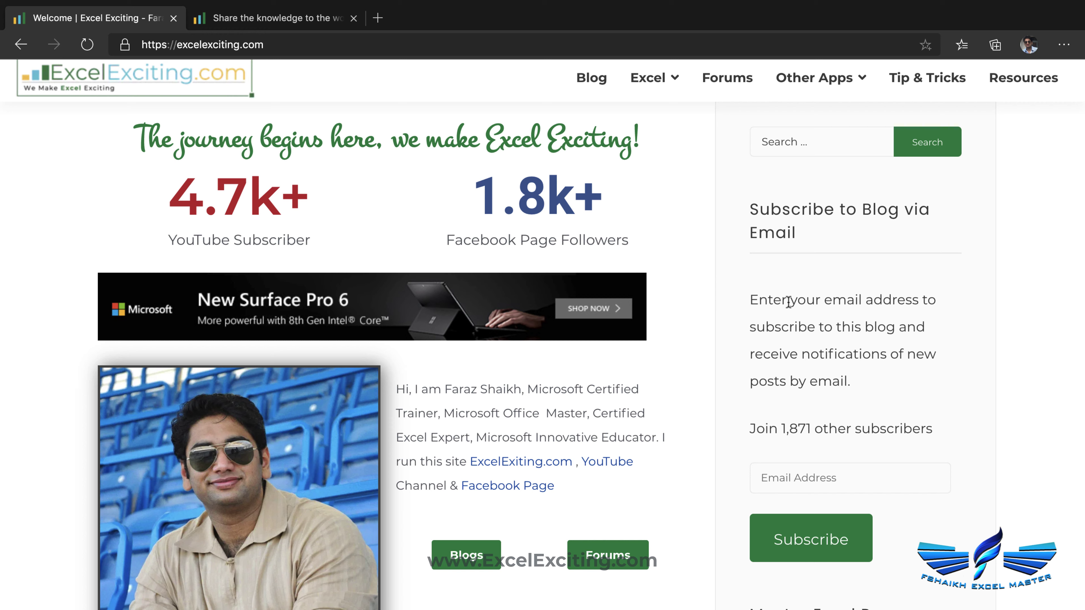
{"action": "key", "text": "ctrl+shift+super+4"}
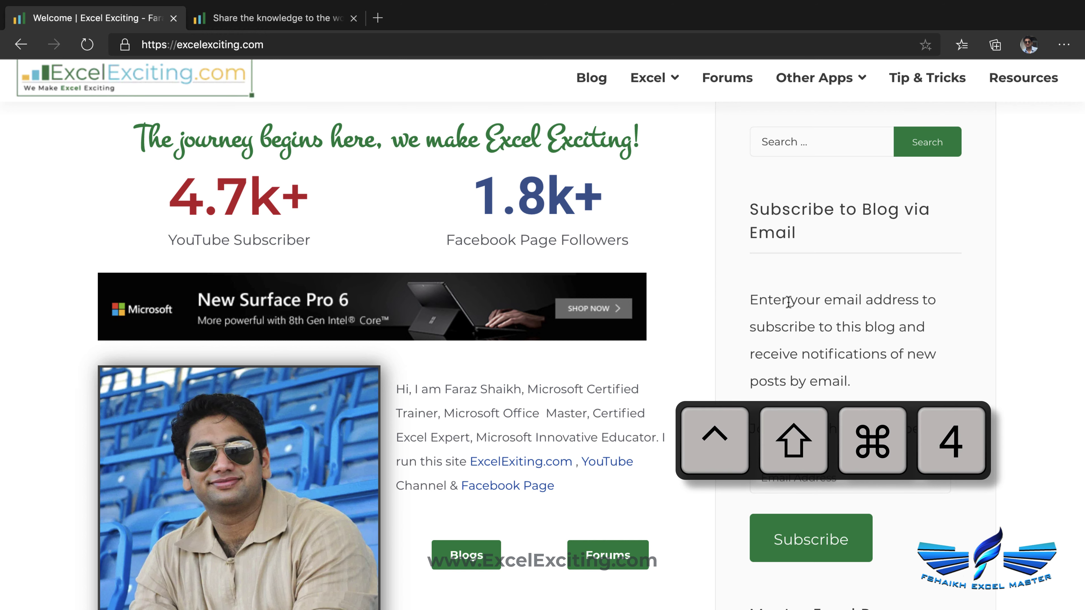
{"action": "left_click_drag", "start_coordinate": [739, 284], "coordinate": [959, 396]}
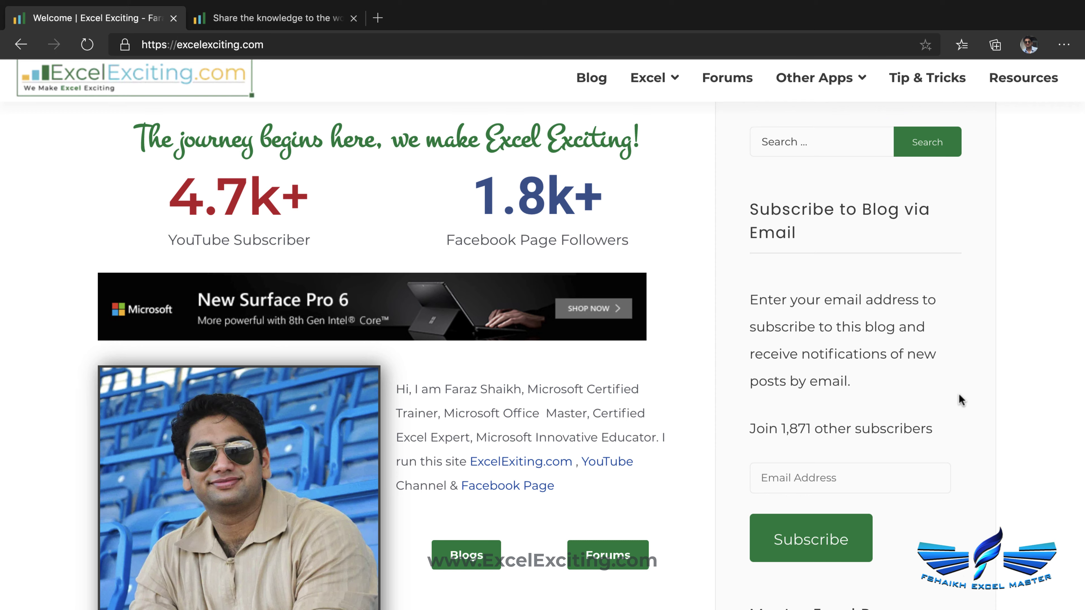
{"action": "key", "text": "ctrl+Left"}
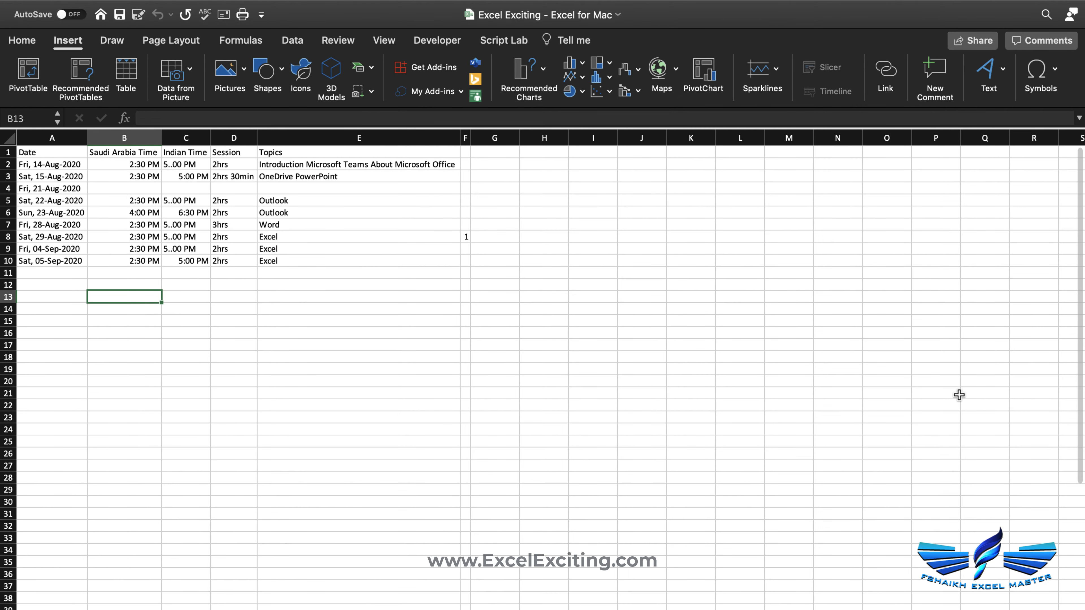
Convert the clipboard screenshot via Picture From Clipboard and insert the subscribe sentence into E13
{"action": "left_click", "coordinate": [190, 70]}
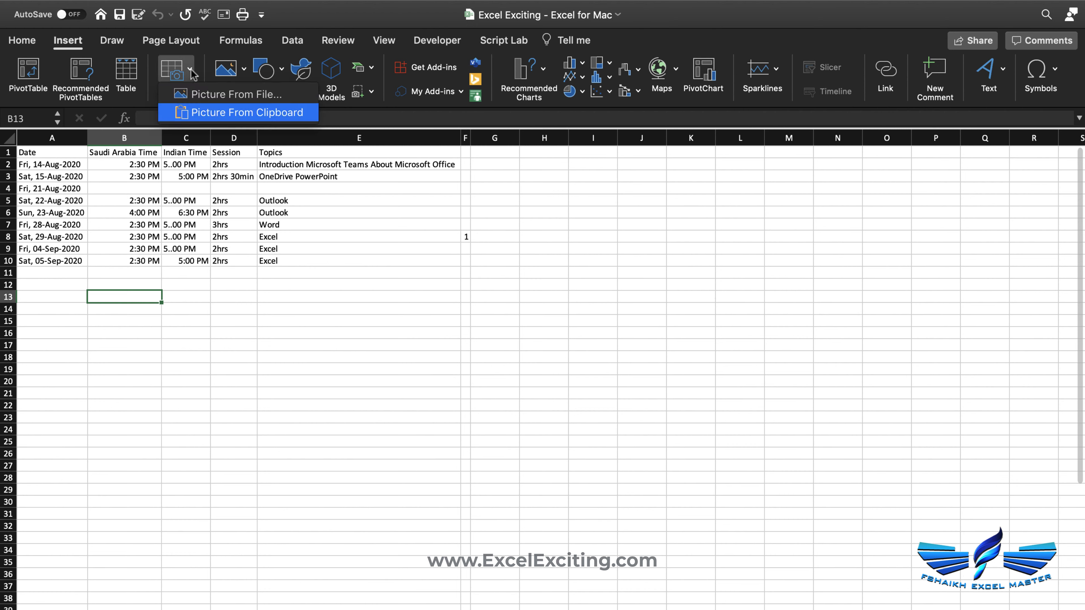
{"action": "left_click", "coordinate": [181, 113]}
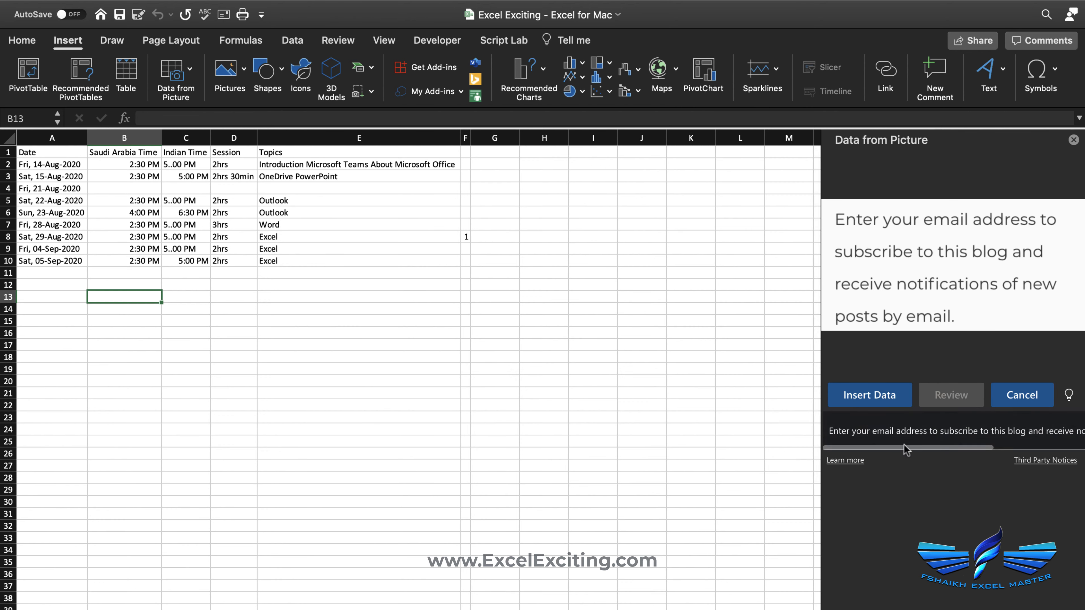
{"action": "scroll", "coordinate": [908, 448], "scroll_direction": "right", "scroll_amount": 5}
{"action": "scroll", "coordinate": [908, 448], "scroll_direction": "left", "scroll_amount": 5}
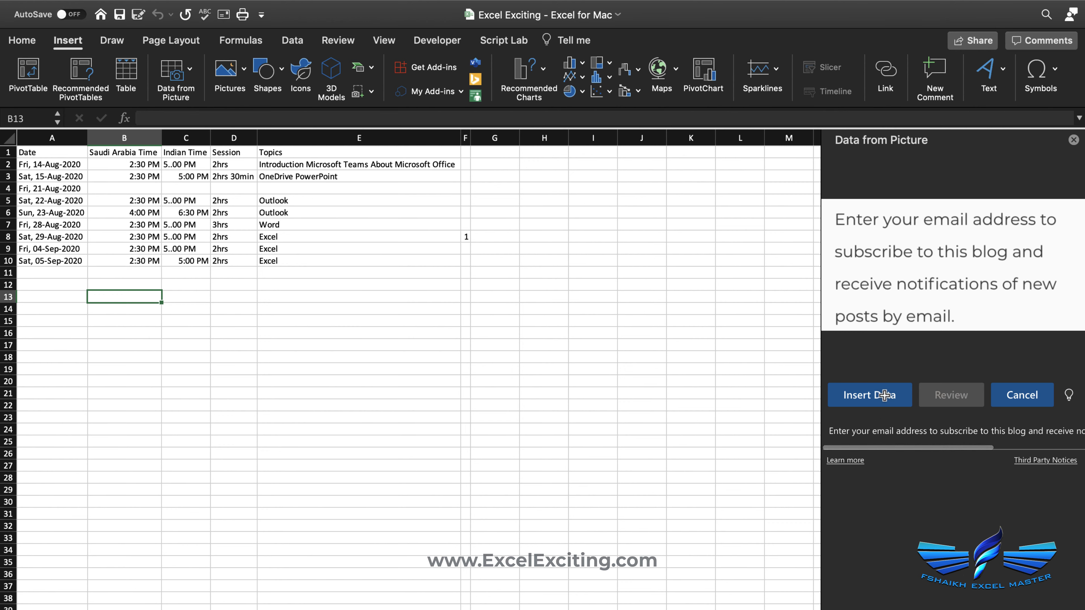
{"action": "left_click", "coordinate": [390, 295]}
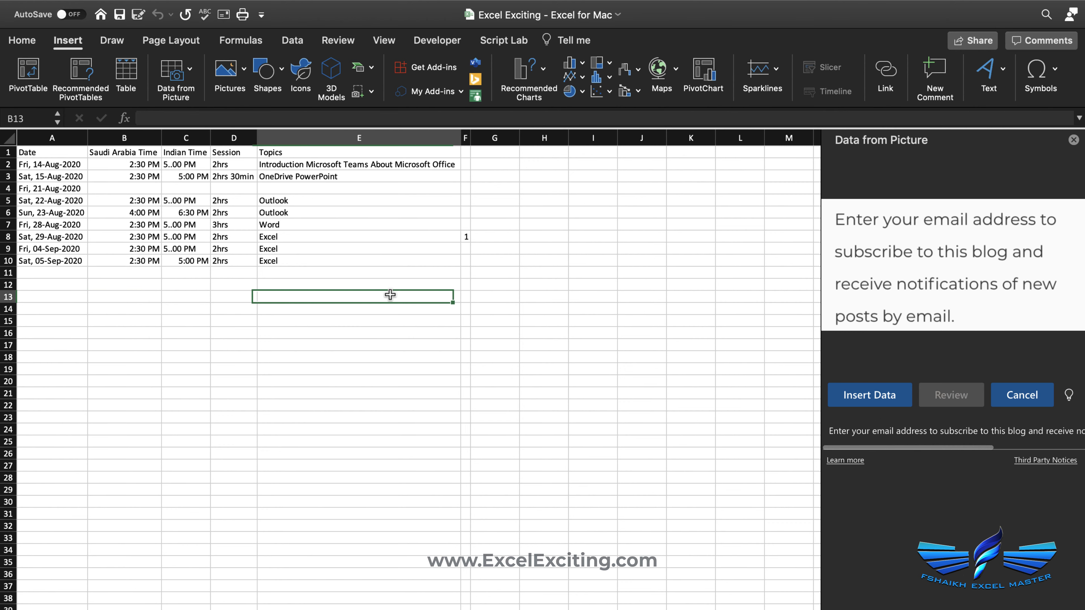
{"action": "left_click", "coordinate": [863, 399]}
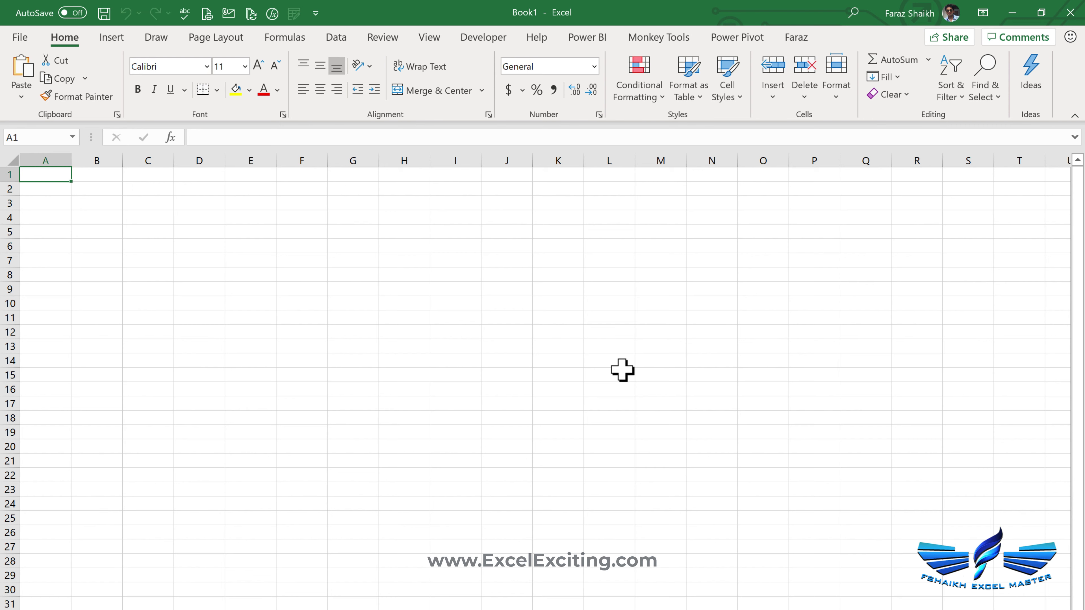
Search the title-bar commands for 'INSER', then dismiss the search
{"action": "left_click", "coordinate": [853, 13]}
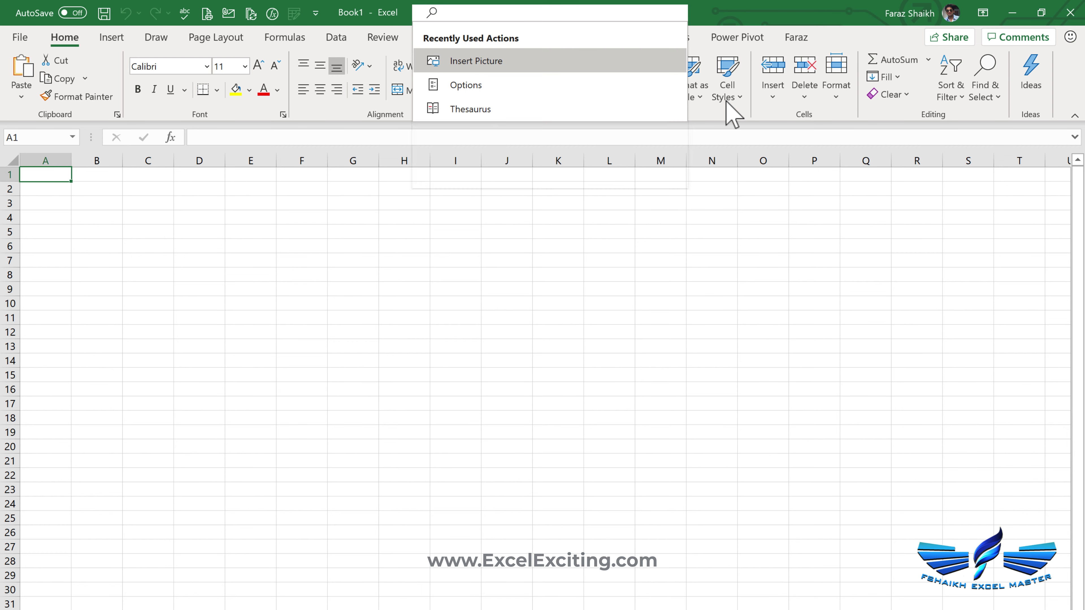
{"action": "type", "text": "INSW"}
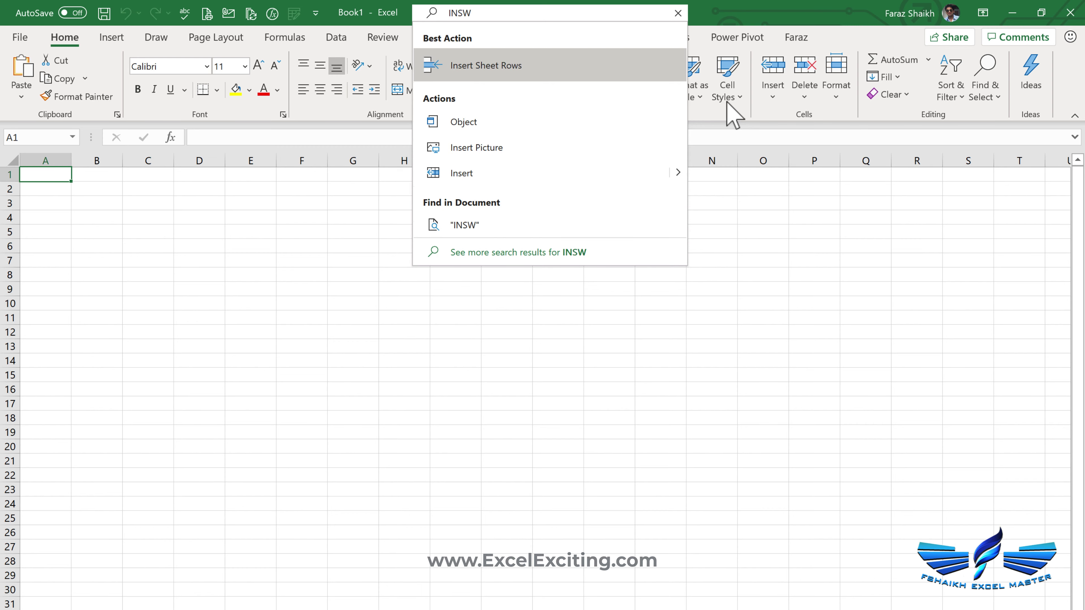
{"action": "key", "text": "BackSpace"}
{"action": "type", "text": "ER"}
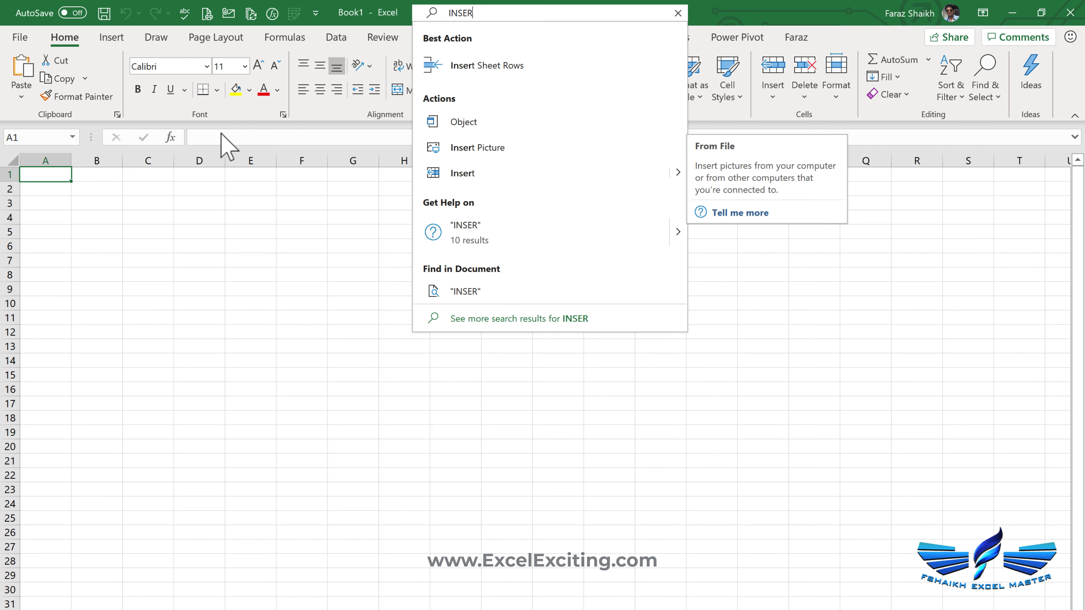
{"action": "key", "text": "Escape"}
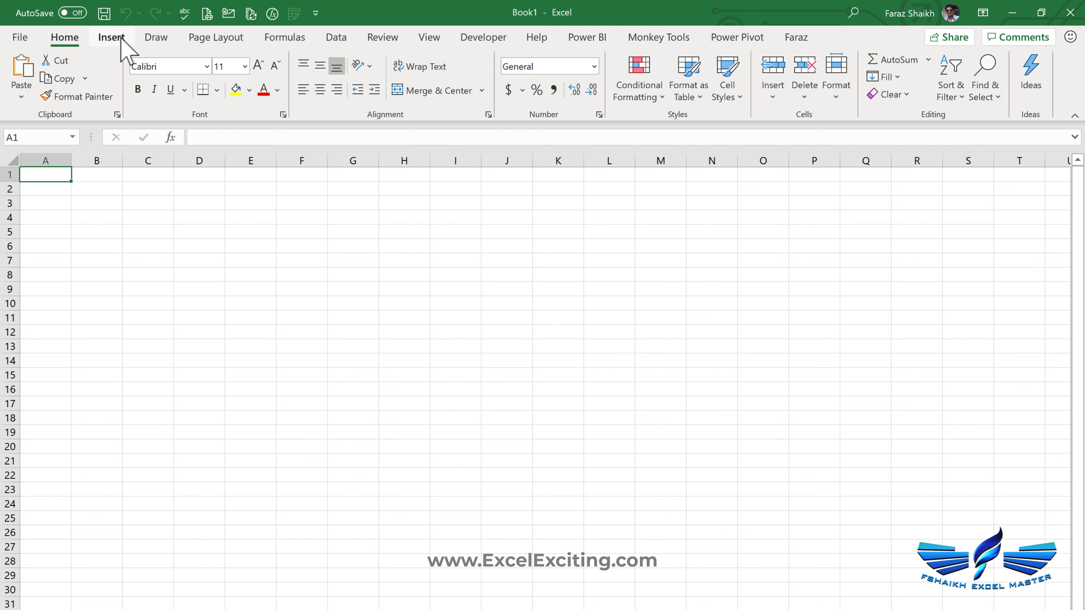
Browse the Illustrations dropdown on the Insert tab, then close it
{"action": "left_click", "coordinate": [120, 40]}
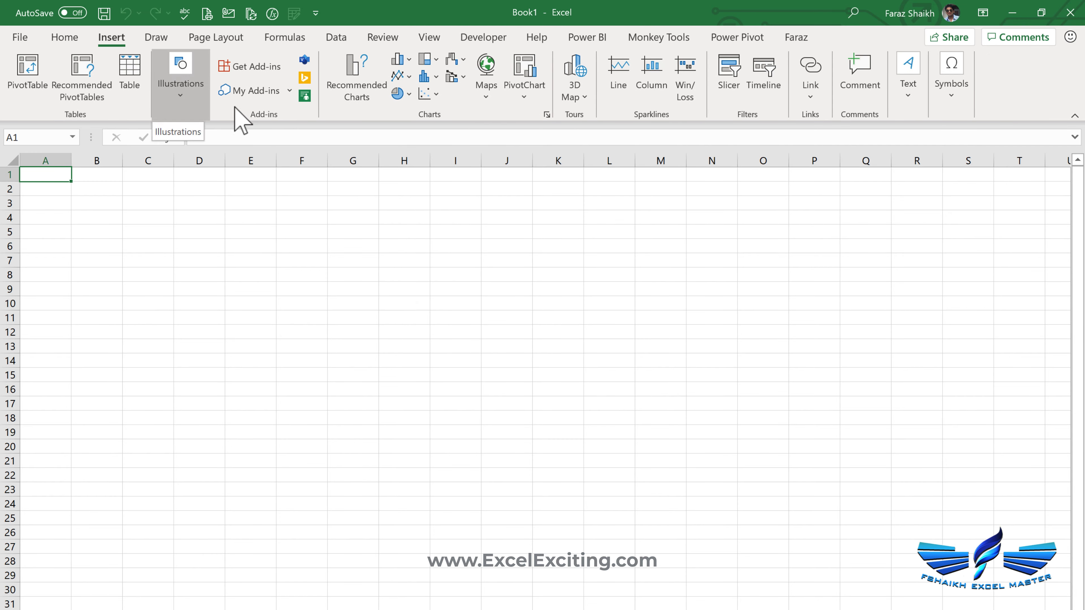
{"action": "left_click", "coordinate": [191, 109]}
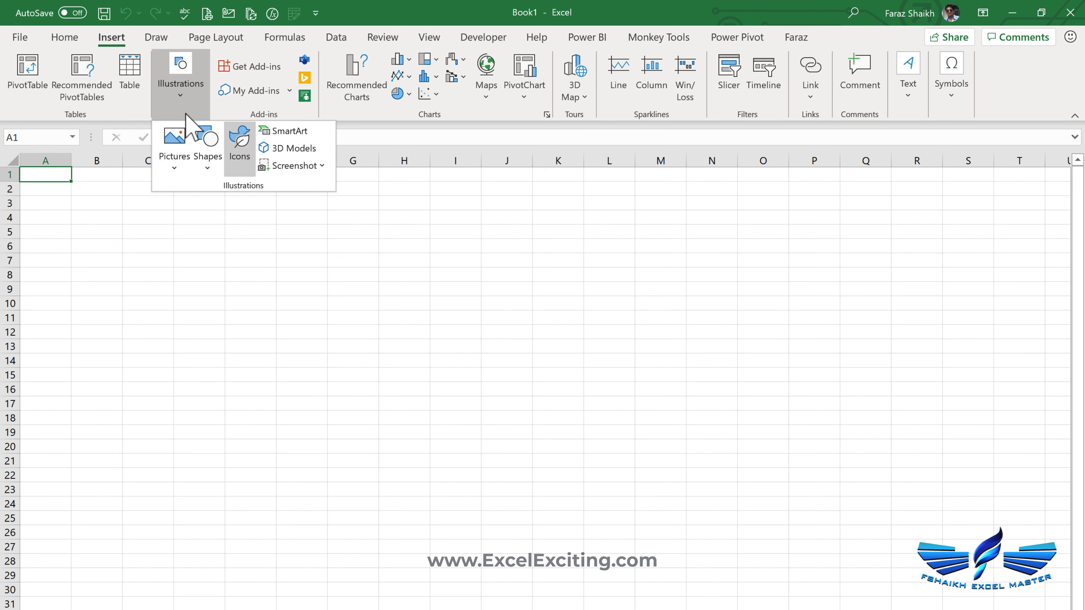
{"action": "left_click", "coordinate": [70, 182]}
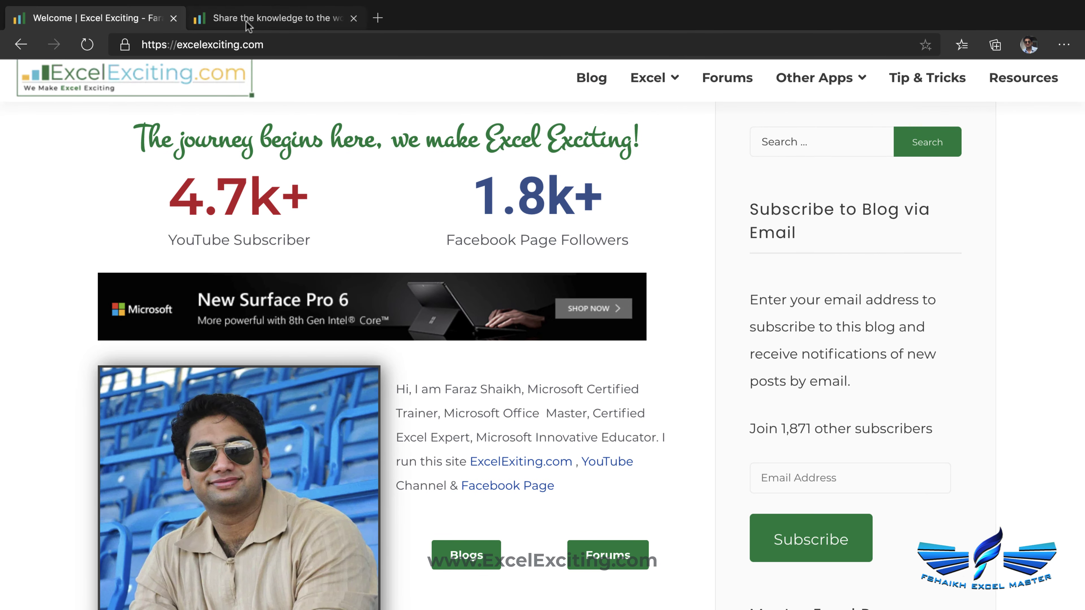
Switch to the 'Share the knowledge to the world' tab and scroll the Forums page a little
{"action": "left_click", "coordinate": [249, 23]}
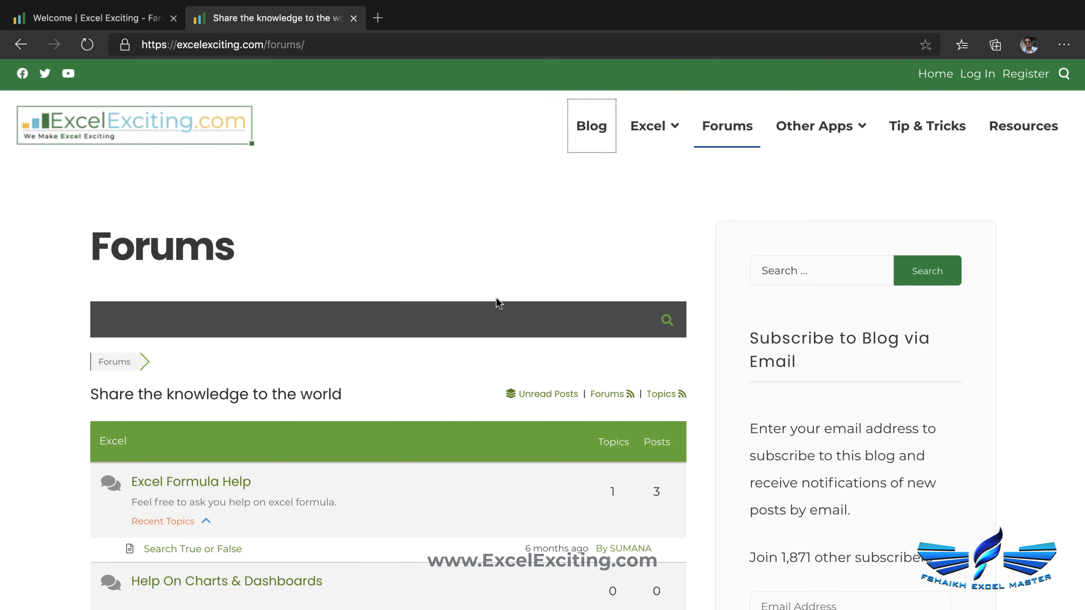
{"action": "scroll", "coordinate": [498, 303], "scroll_direction": "down", "scroll_amount": 2}
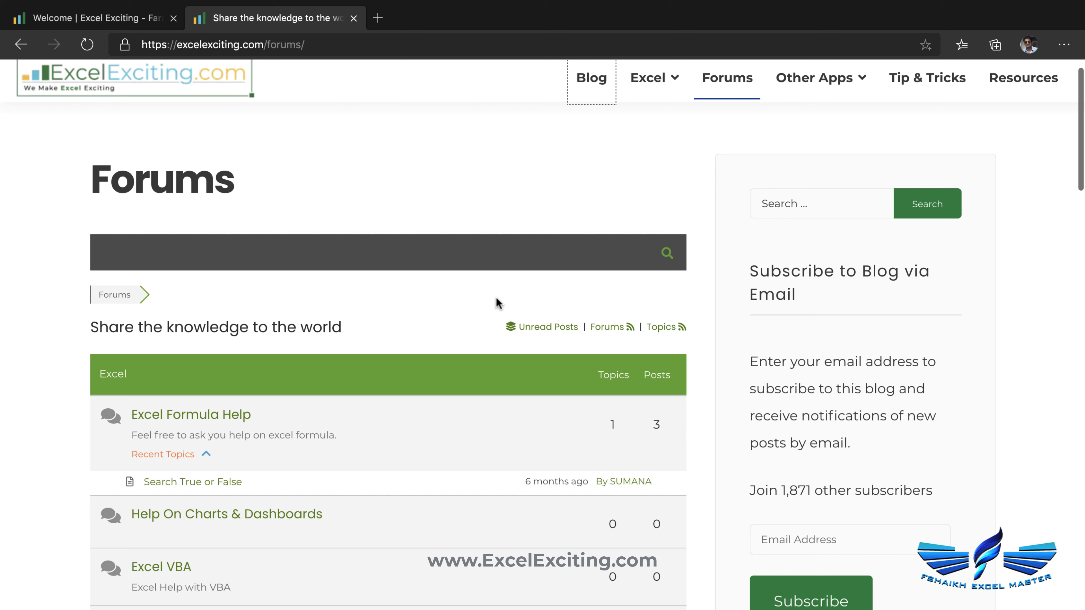